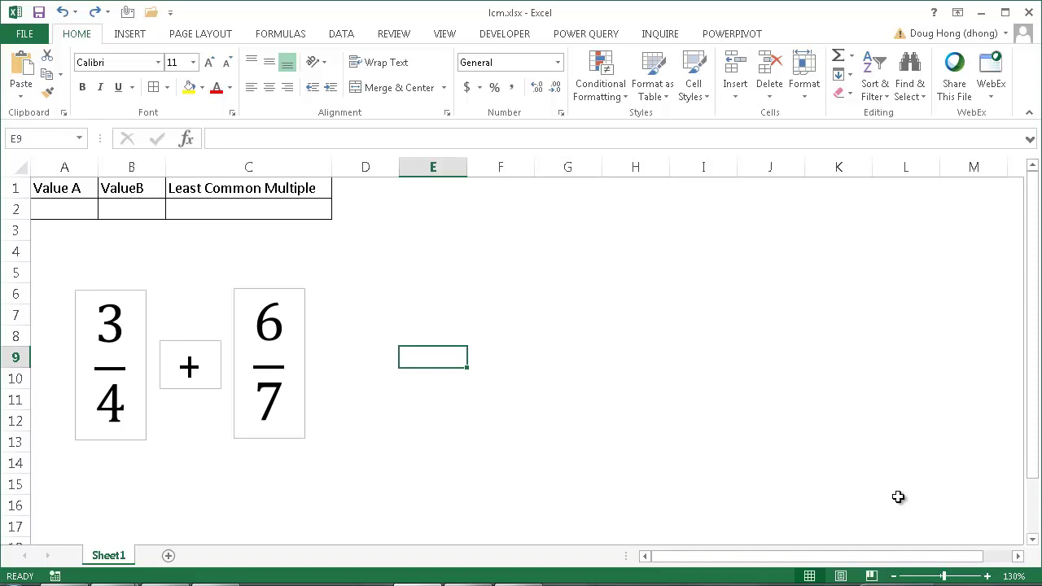
pyautogui.press('Up')
pyautogui.press('Up')
pyautogui.press('Up')
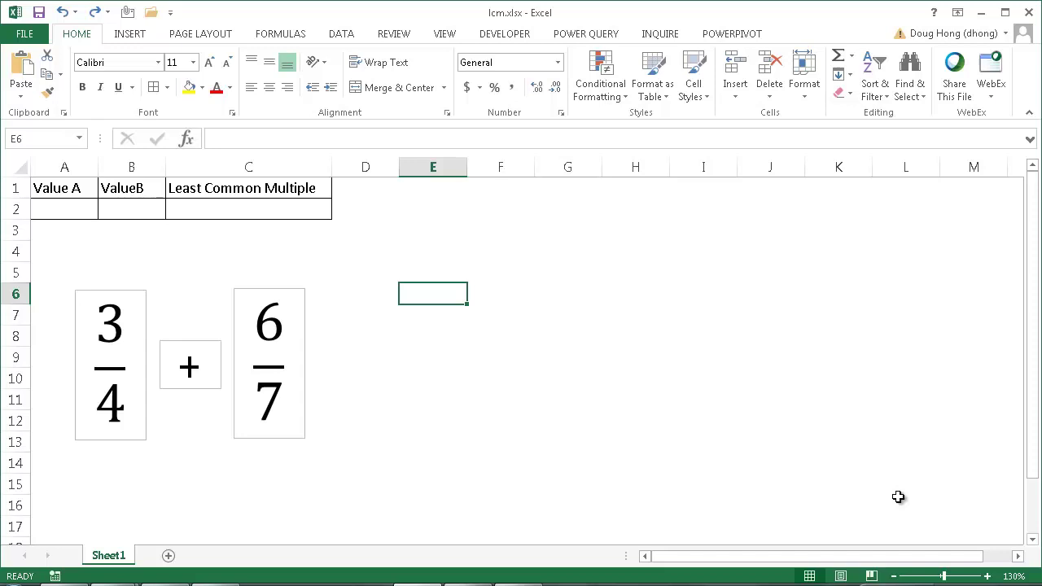
# - Enter the two denominators in row 2: 4 in A2 under Value A and 7 in B2 under ValueB
pyautogui.click(90, 208)
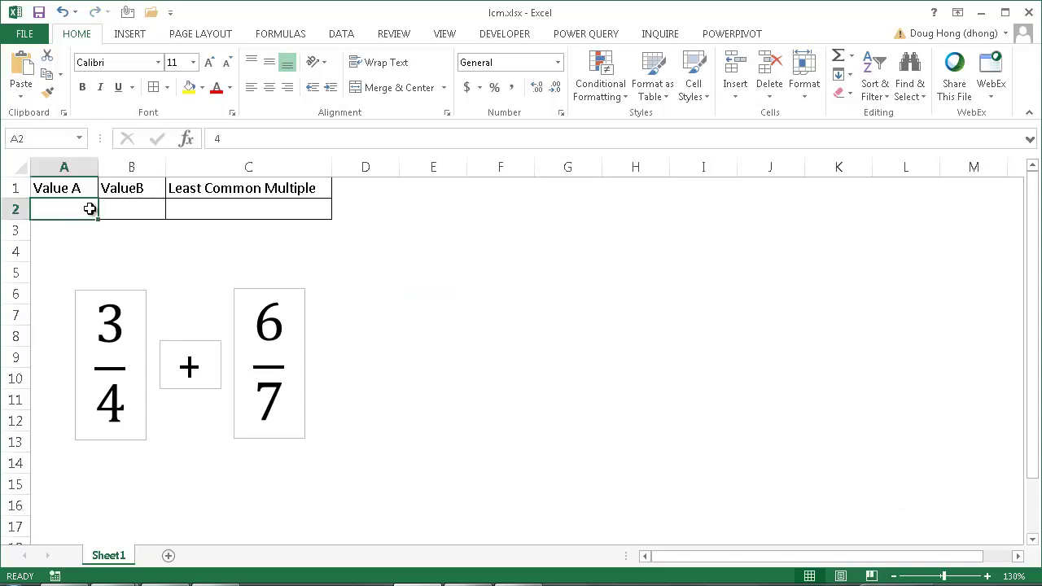
pyautogui.click(125, 209)
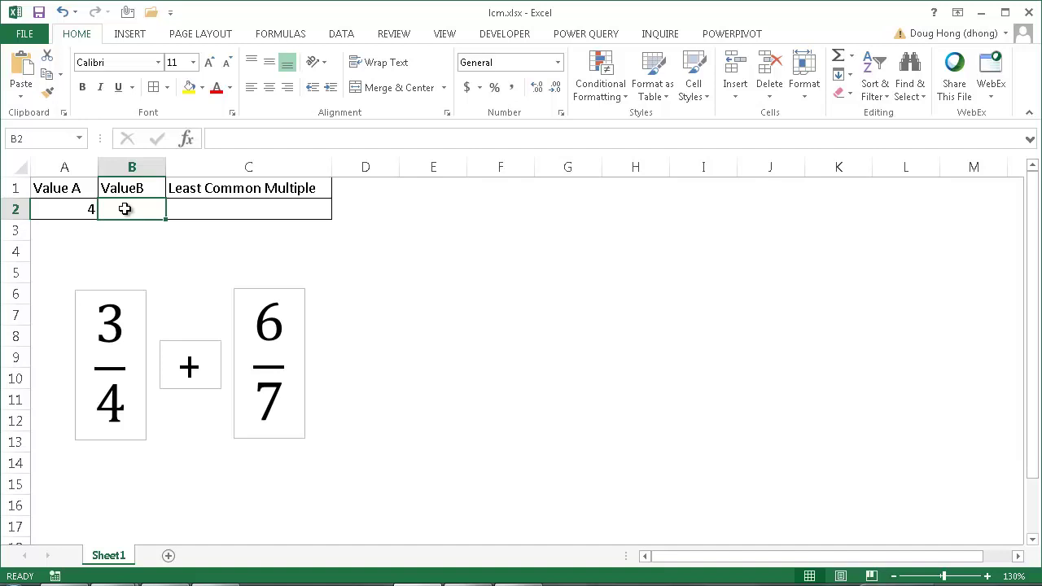
pyautogui.write('7')
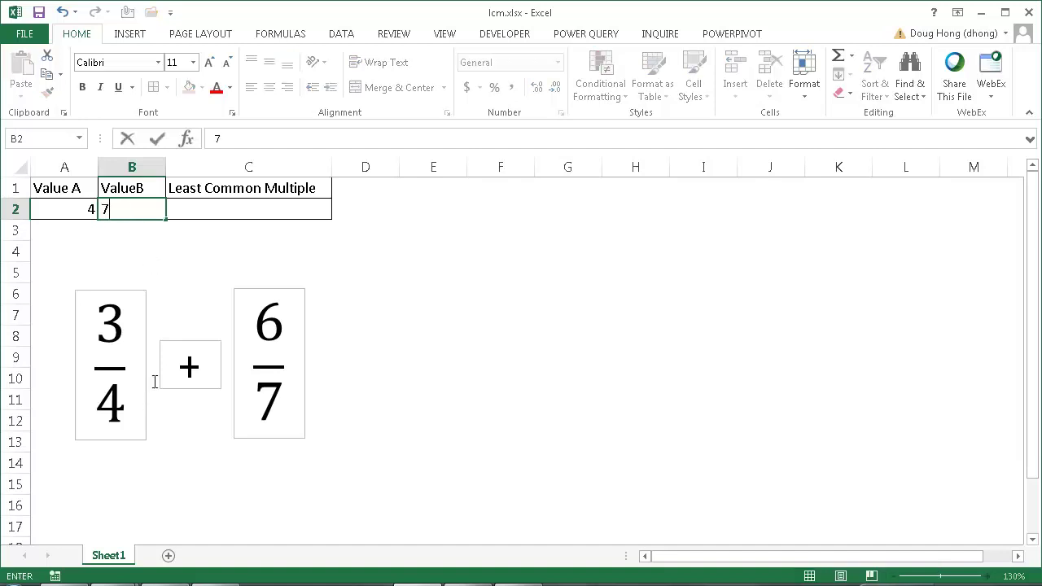
# - Calculate the least common multiple in C2 with the formula =LCM(A2,B2)
pyautogui.click(232, 203)
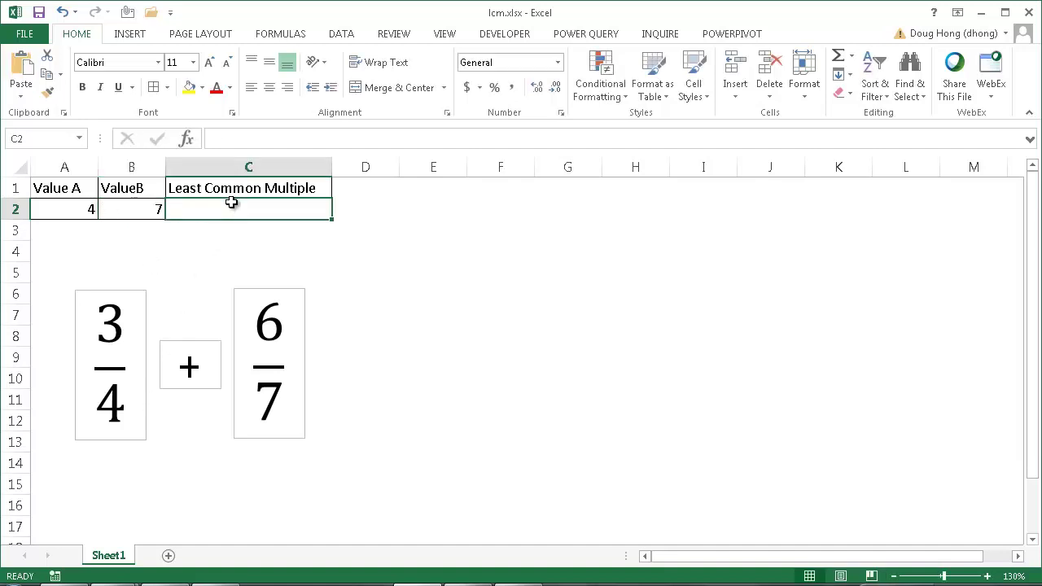
pyautogui.write('=lcm')
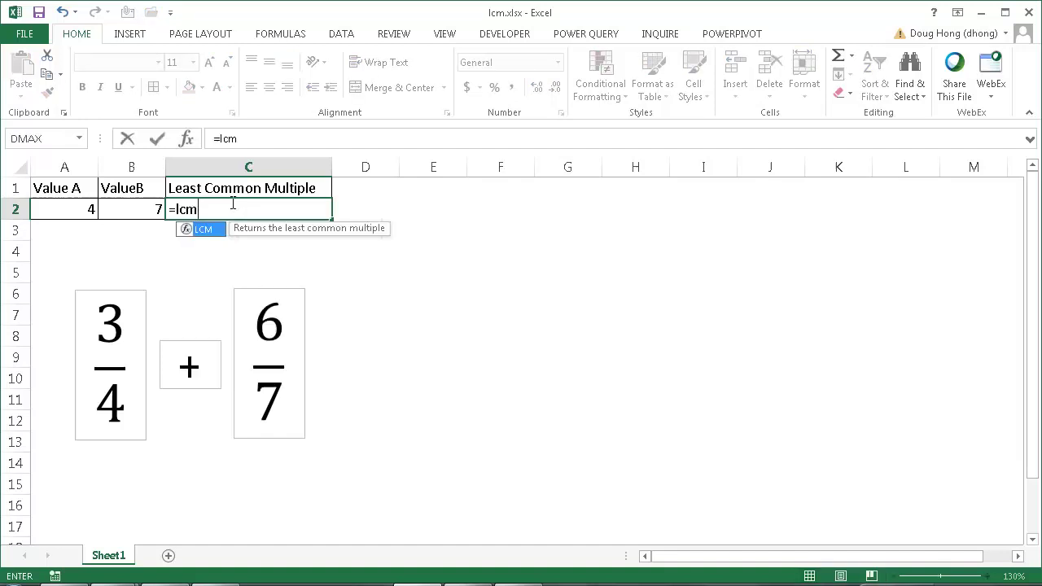
pyautogui.press('Tab')
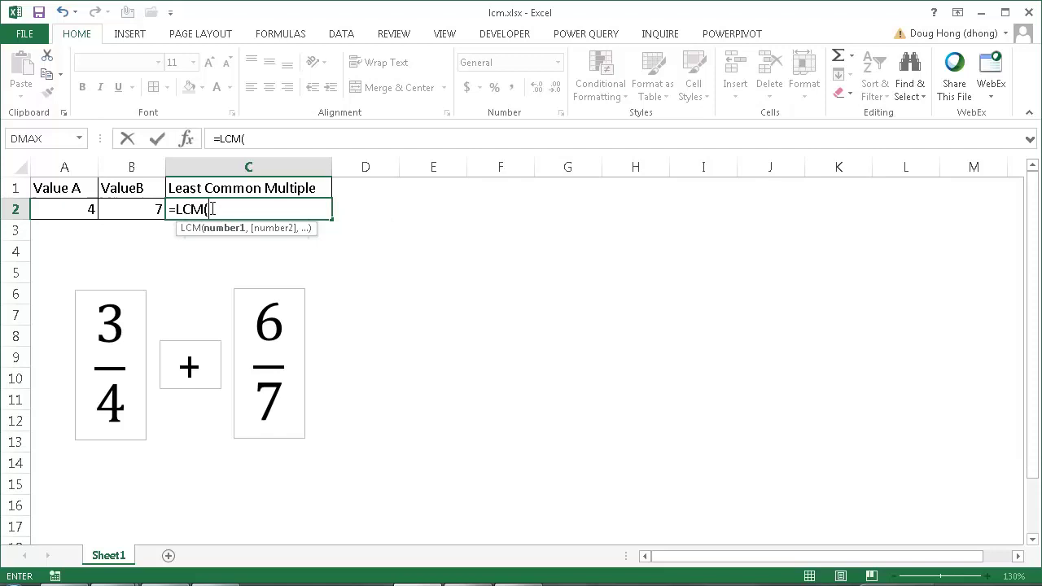
pyautogui.click(82, 210)
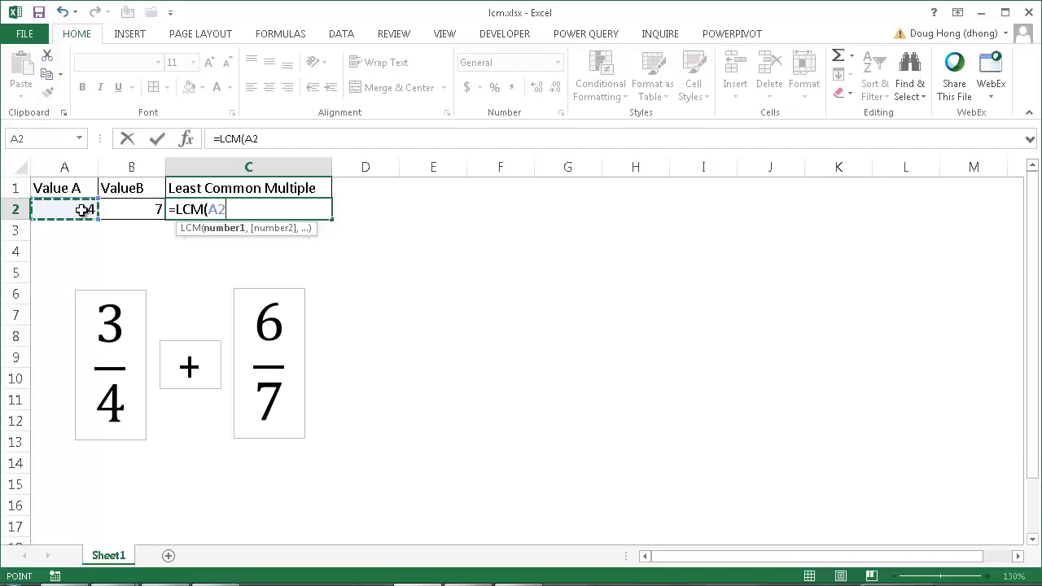
pyautogui.write(',')
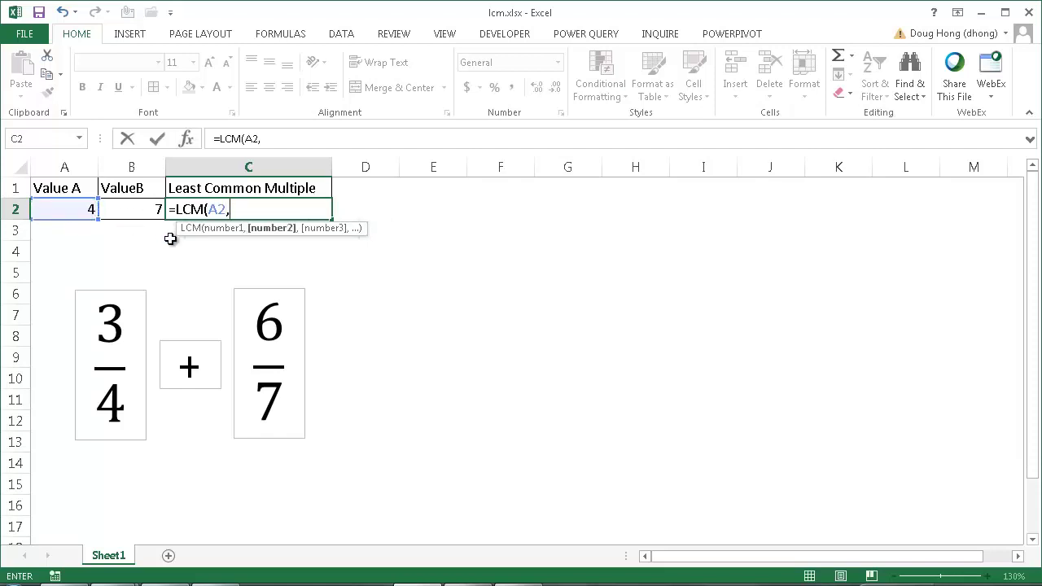
pyautogui.click(129, 207)
pyautogui.press('Return')
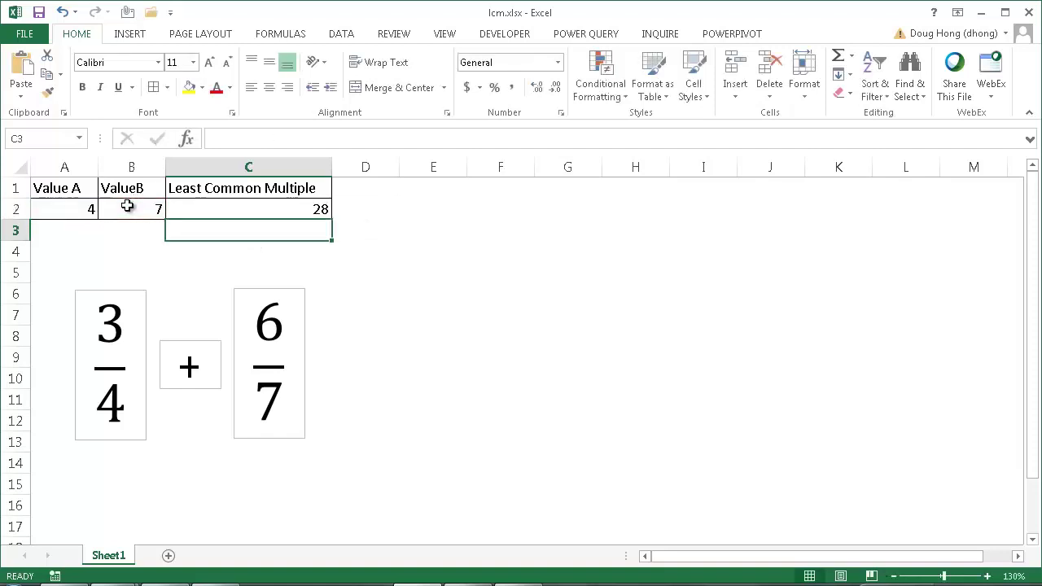
pyautogui.click(261, 208)
pyautogui.click(130, 206)
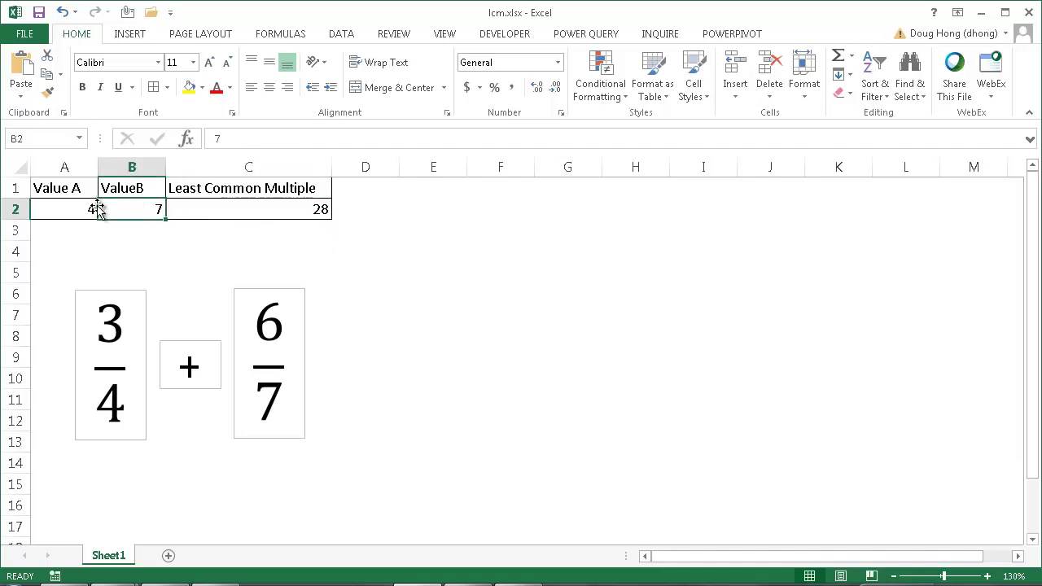
pyautogui.click(85, 207)
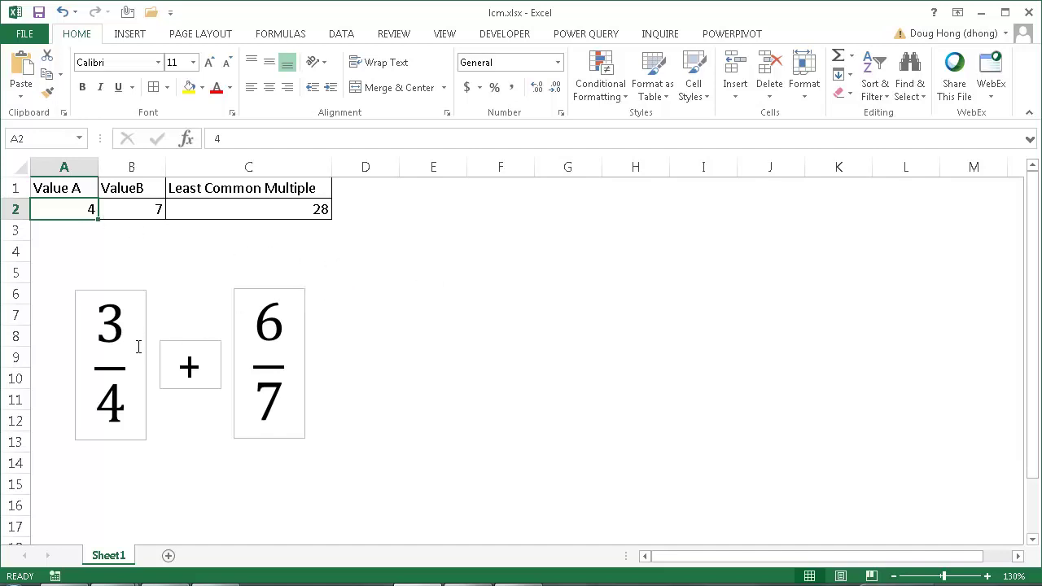
pyautogui.press('Right')
pyautogui.press('Right')
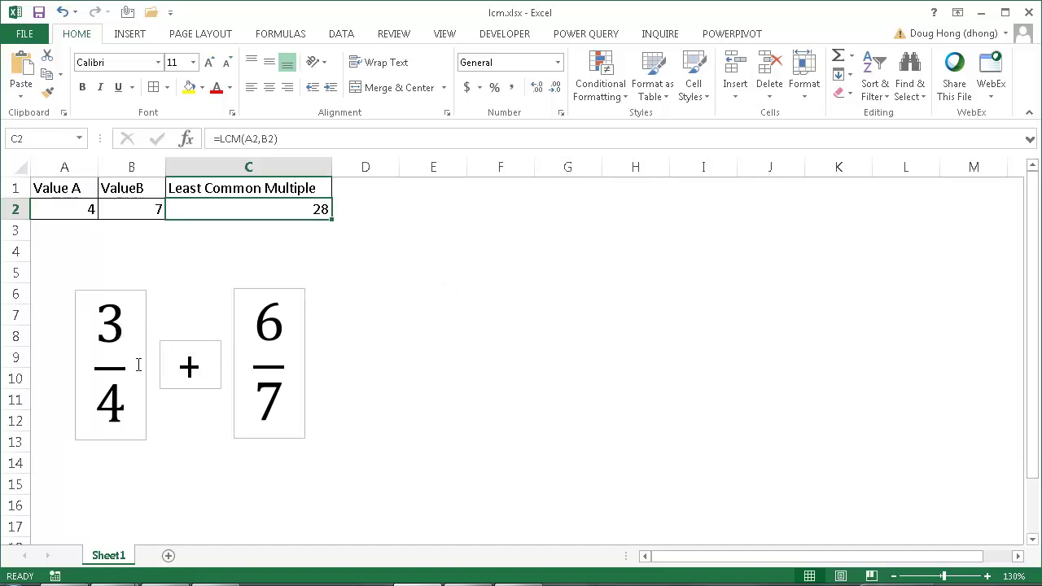
pyautogui.click(413, 303)
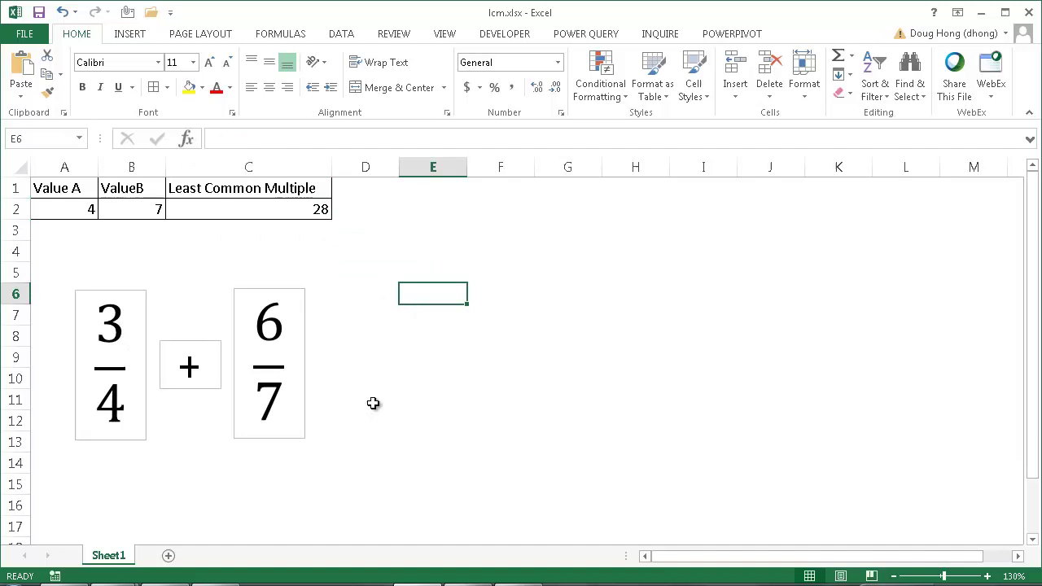
# - Write the first converted fraction in column E, with denominator 28 in E11 and numerator 21 in E10
pyautogui.click(421, 402)
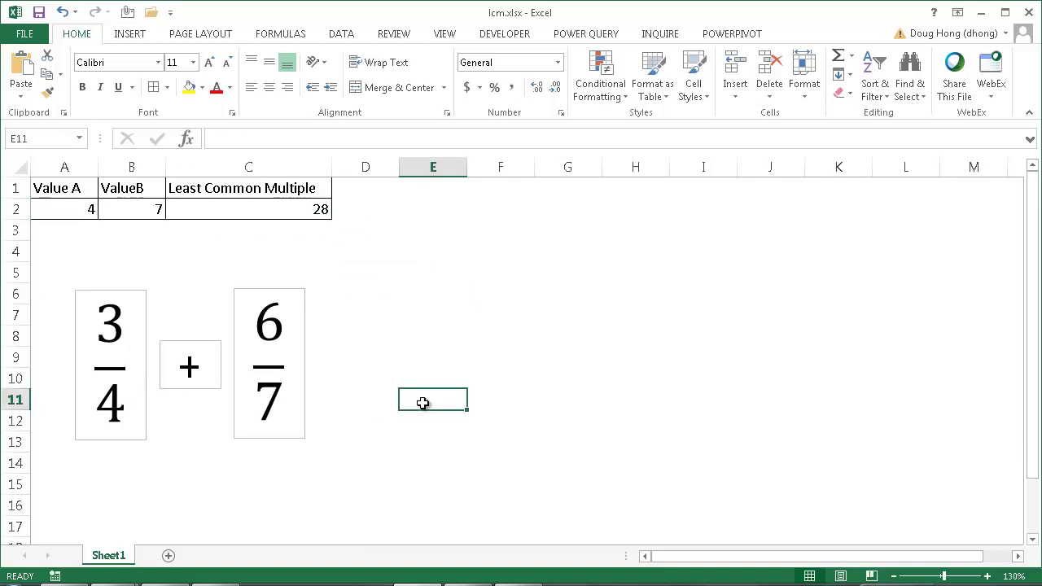
pyautogui.write('28')
pyautogui.press('Up')
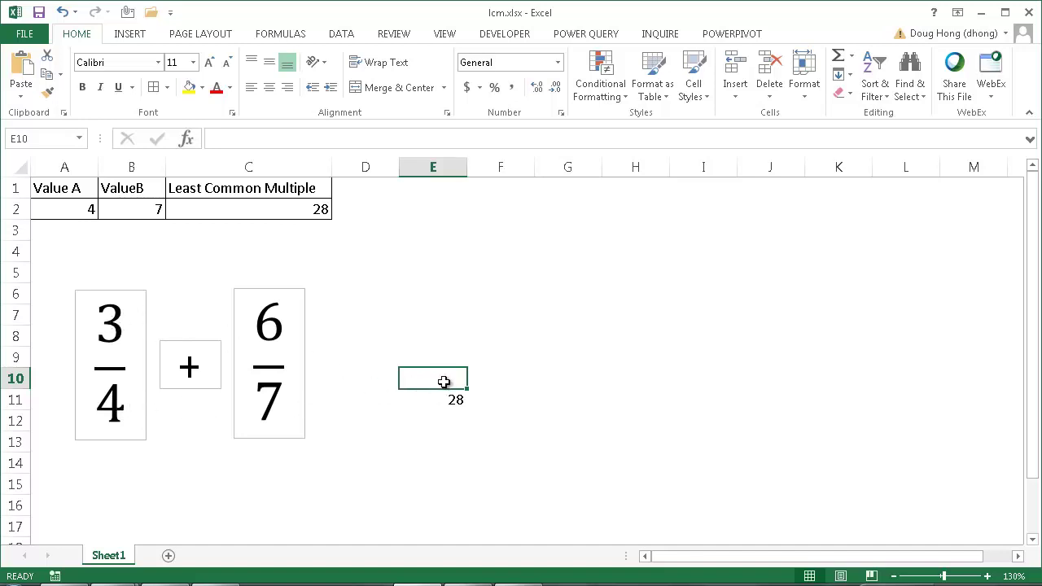
pyautogui.write('21')
pyautogui.press('Return')
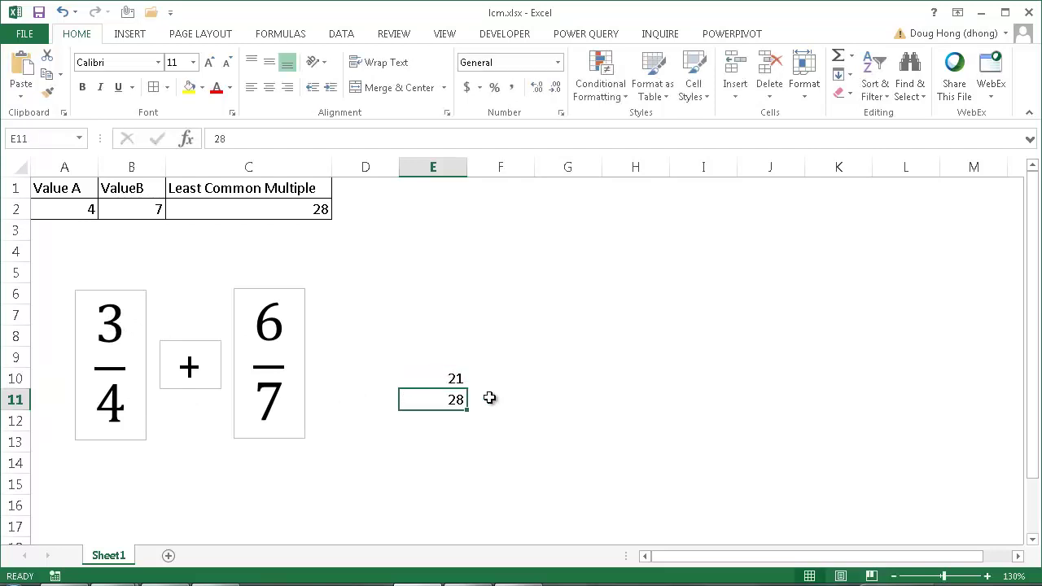
# - Write the second converted fraction in column F, with denominator 28 in F11 and numerator 24 in F10
pyautogui.click(491, 397)
pyautogui.write('28')
pyautogui.press('Return')
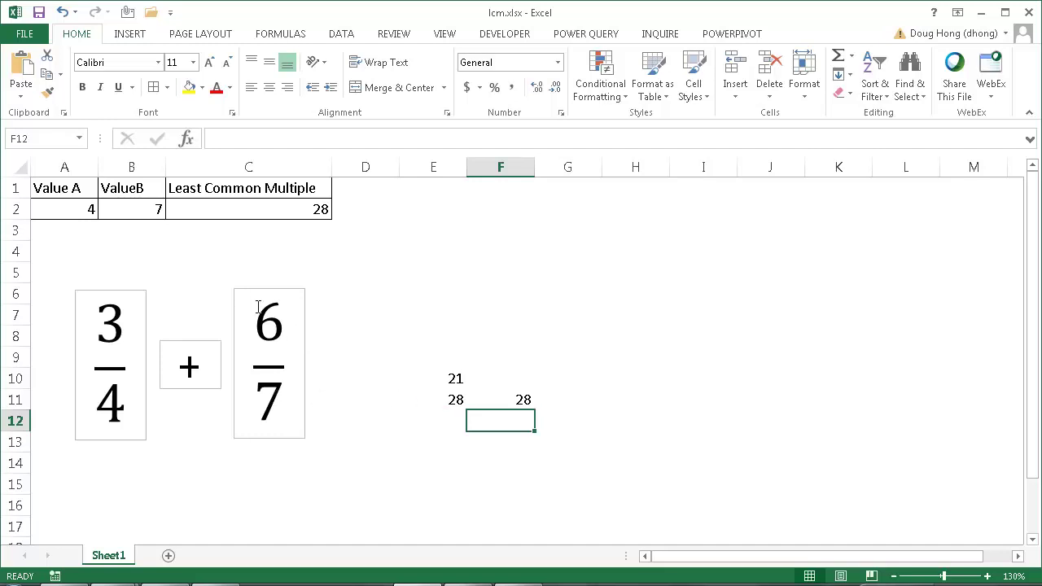
pyautogui.click(514, 369)
pyautogui.write('24')
pyautogui.press('Return')
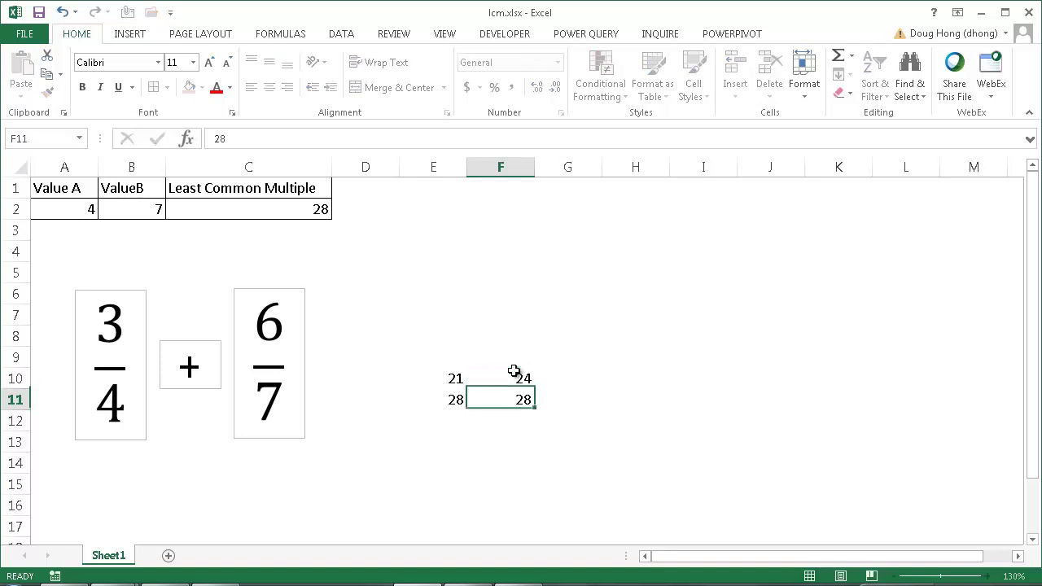
# - Write the sum of the fractions in column G, with denominator 28 in G11 and numerator 45 in G10
pyautogui.click(558, 379)
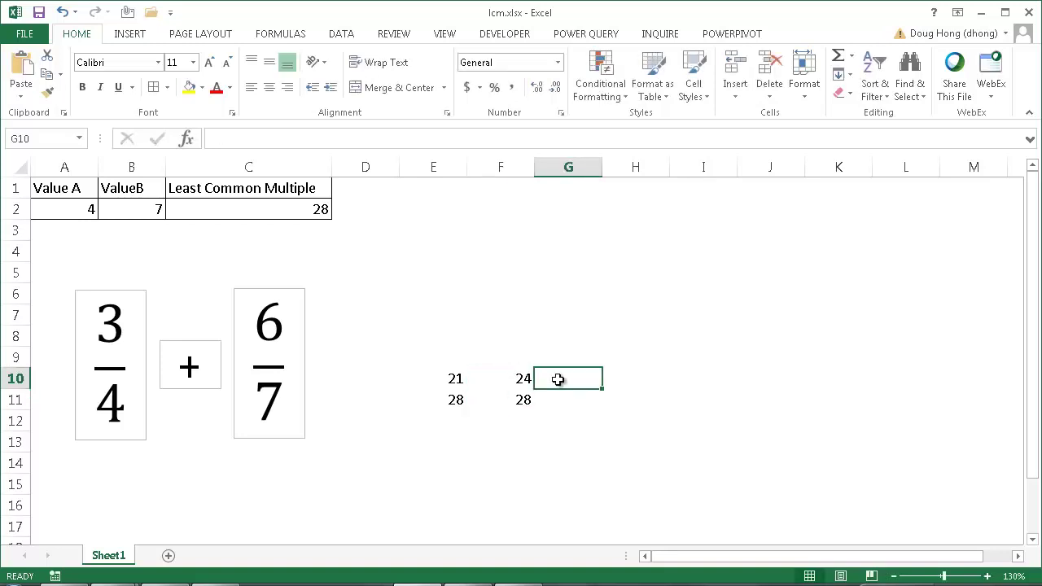
pyautogui.click(559, 398)
pyautogui.write('28')
pyautogui.press('Return')
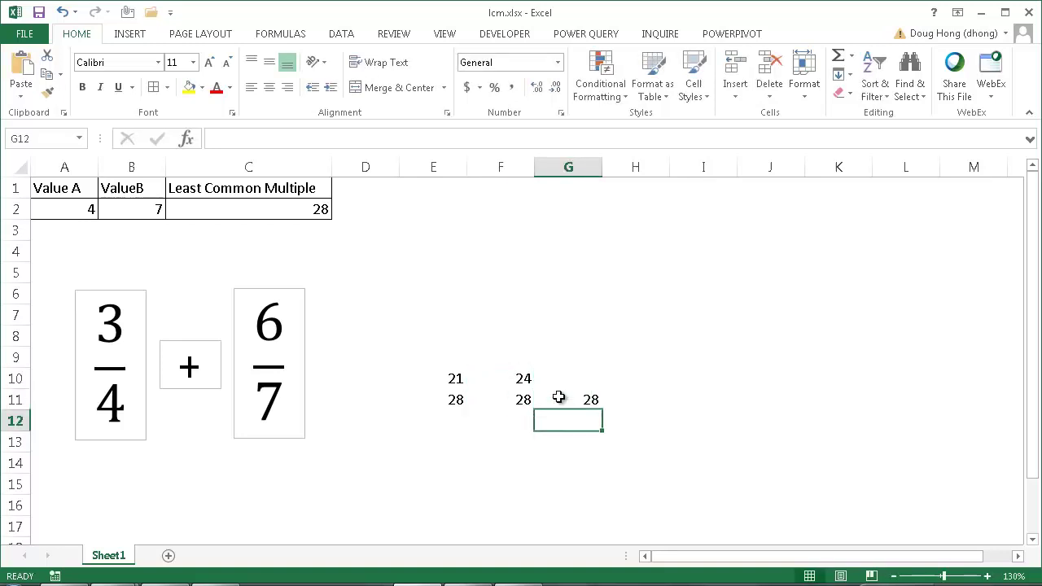
pyautogui.press('Up')
pyautogui.press('Up')
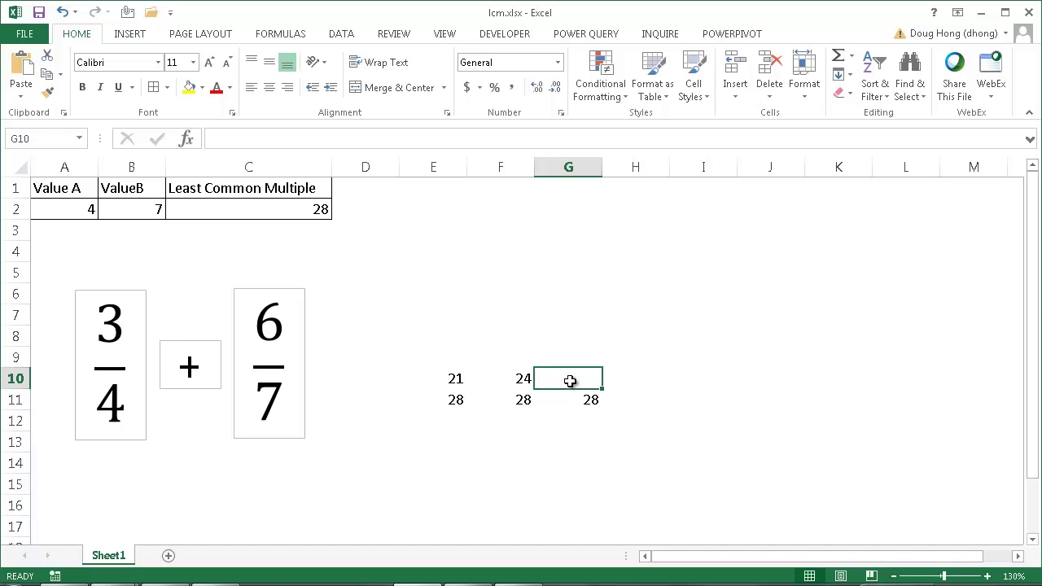
pyautogui.write('4')
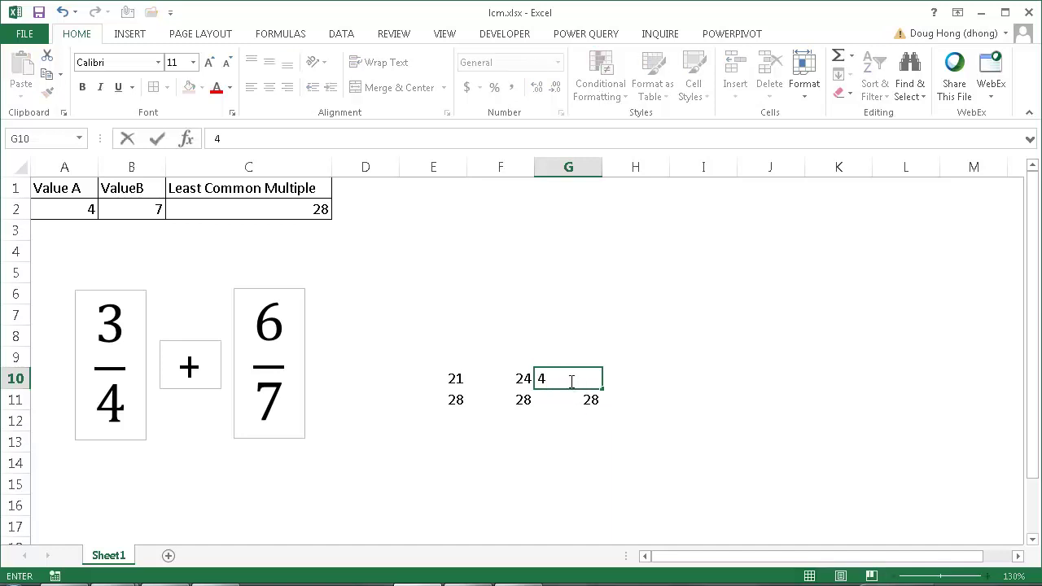
pyautogui.write('5')
pyautogui.press('Return')
# - Convert the summed fraction to a decimal in G12 with the formula =G10/G11
pyautogui.click(579, 418)
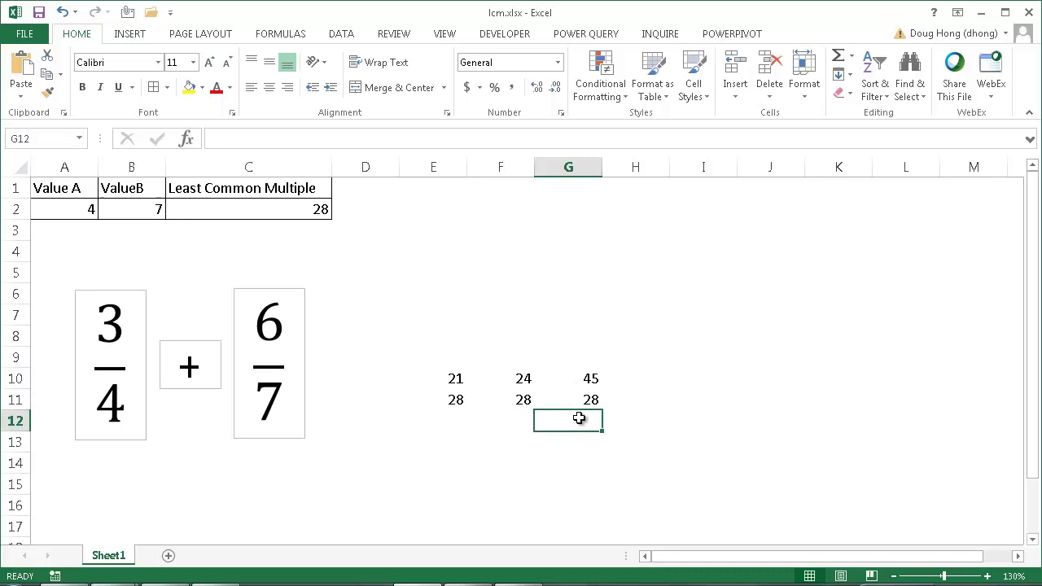
pyautogui.write('=')
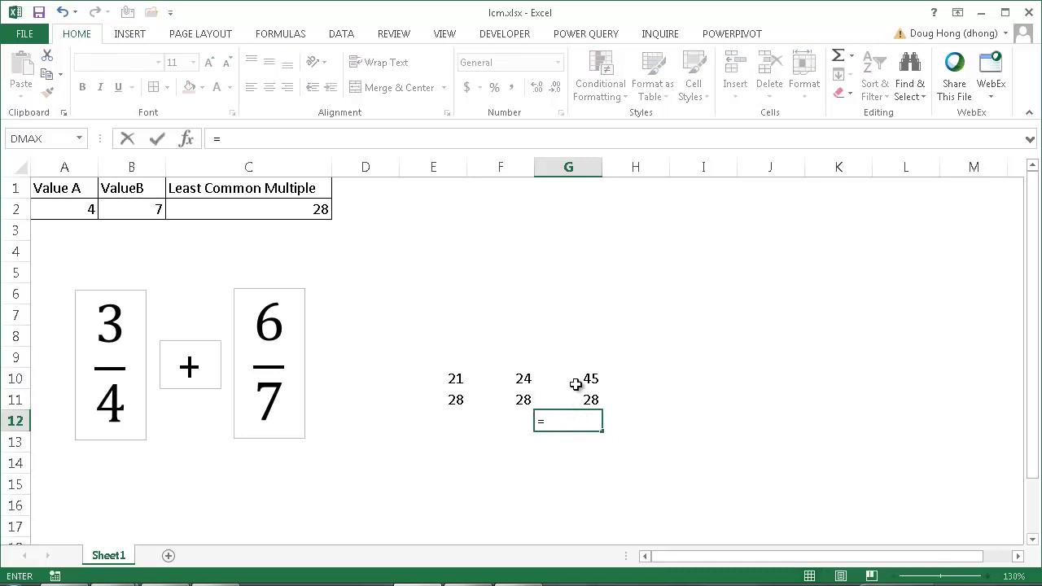
pyautogui.click(576, 384)
pyautogui.write('/')
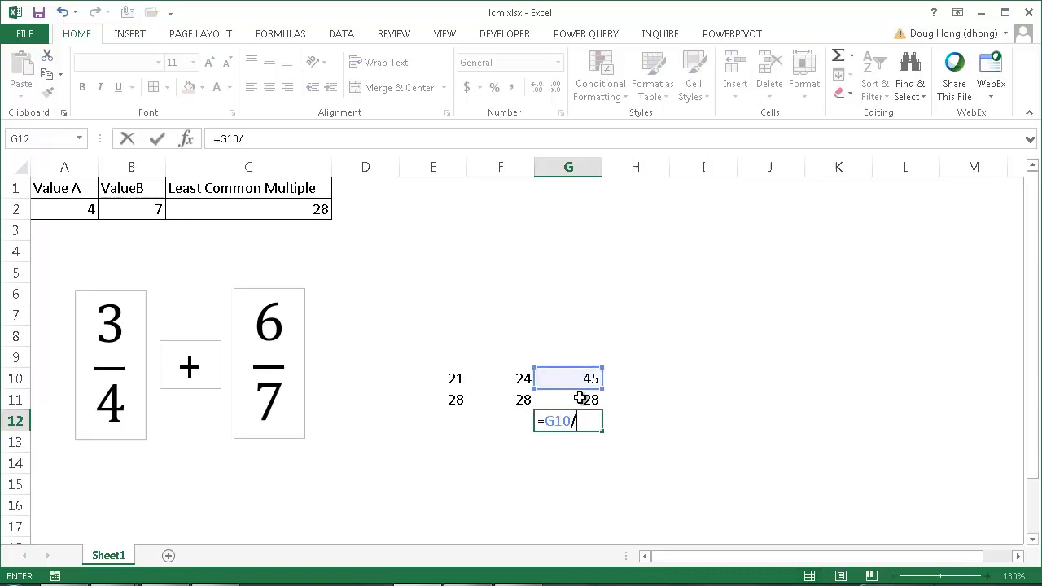
pyautogui.click(580, 398)
pyautogui.press('Return')
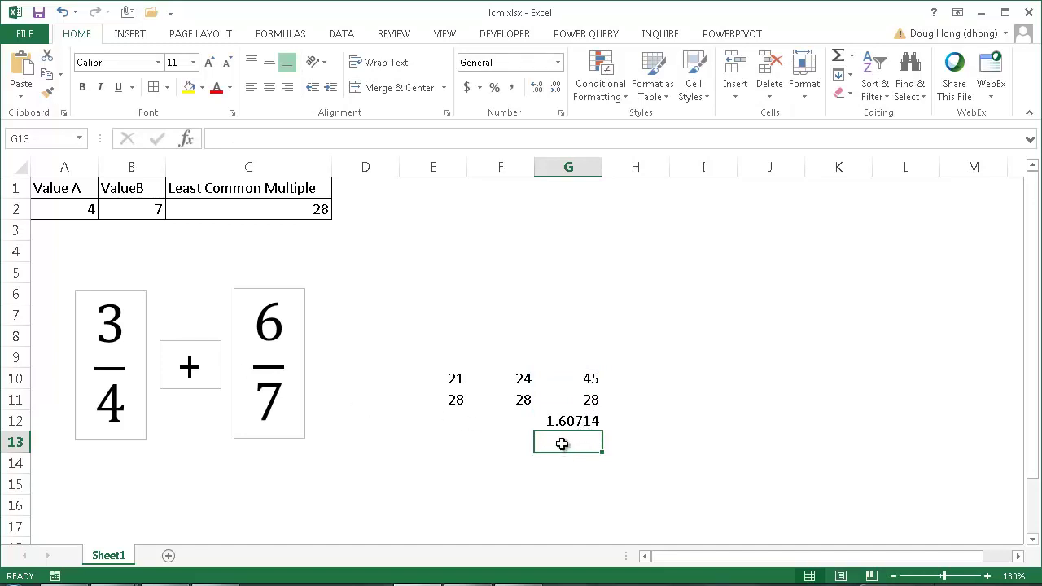
# - Add the original fractions directly in G13 with the formula =(3/4)+(6/7) as a cross-check
pyautogui.write('=(')
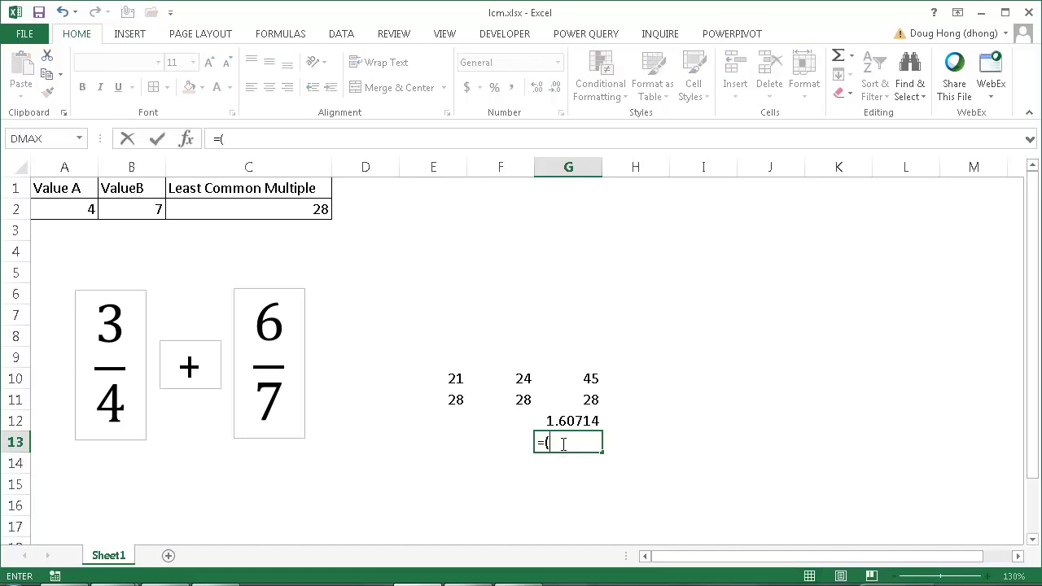
pyautogui.write('3/4)+(6/7')
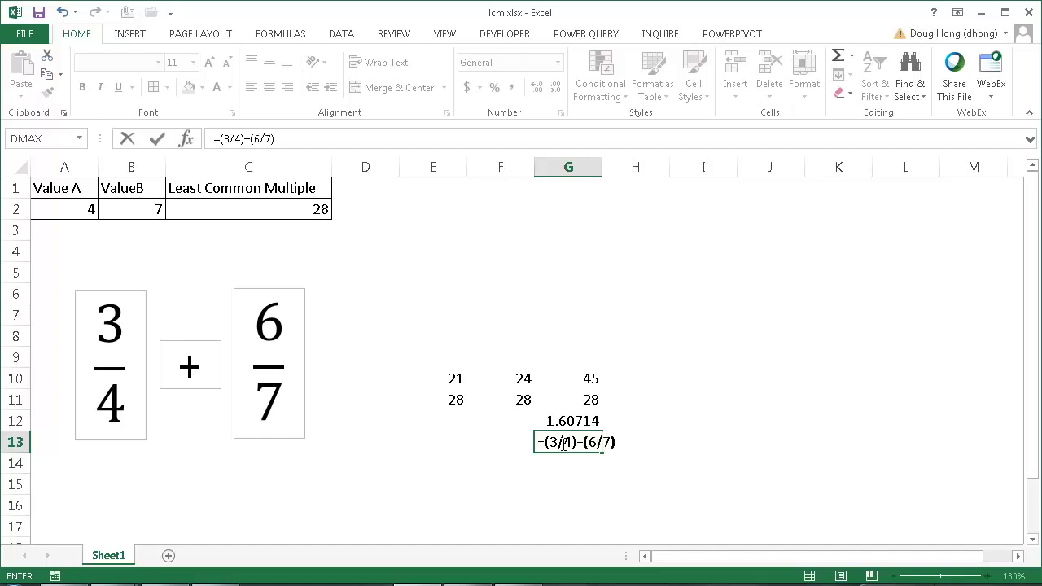
pyautogui.write(')')
pyautogui.press('Return')
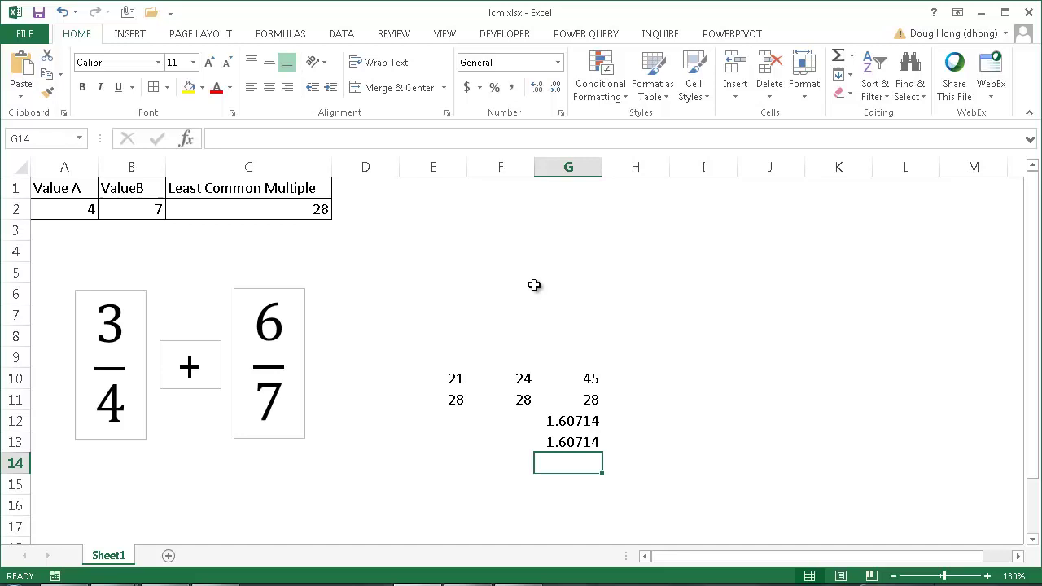
# - Paste the copied BBQ example text box and move it up over the empty cells around columns I to L, above row 11
pyautogui.hotkey('ctrl', 'v')
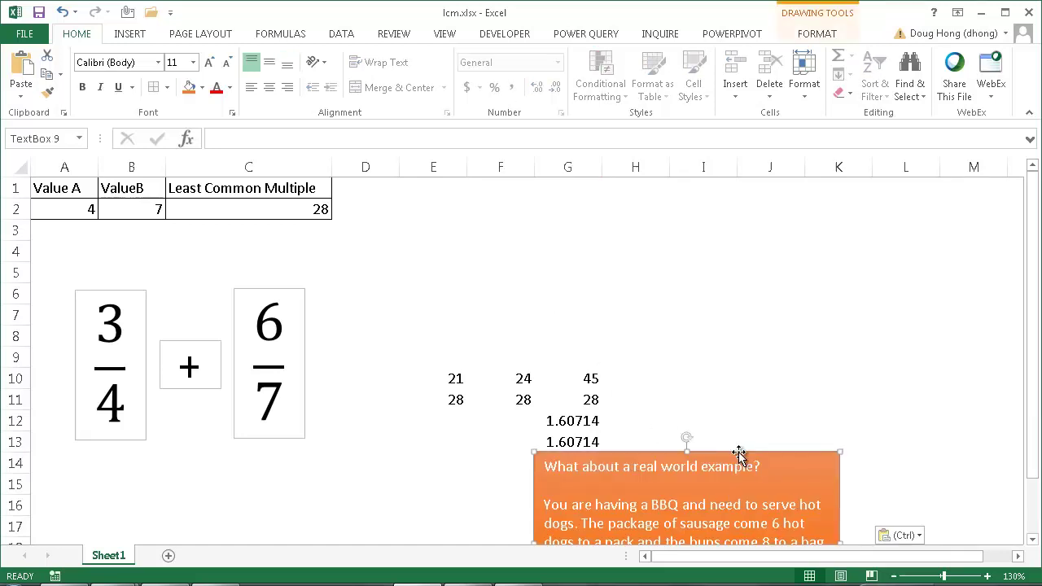
pyautogui.moveTo(738, 454); pyautogui.dragTo(861, 191)
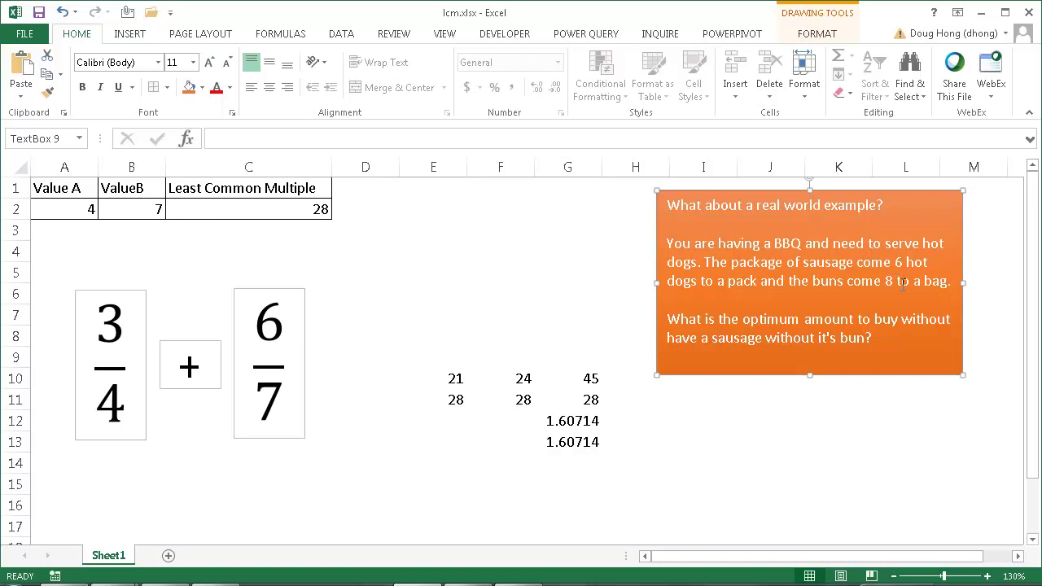
# - Calculate the least common multiple of the two package sizes in J12 with the formula =LCM(6,8)
pyautogui.click(773, 412)
pyautogui.write('=')
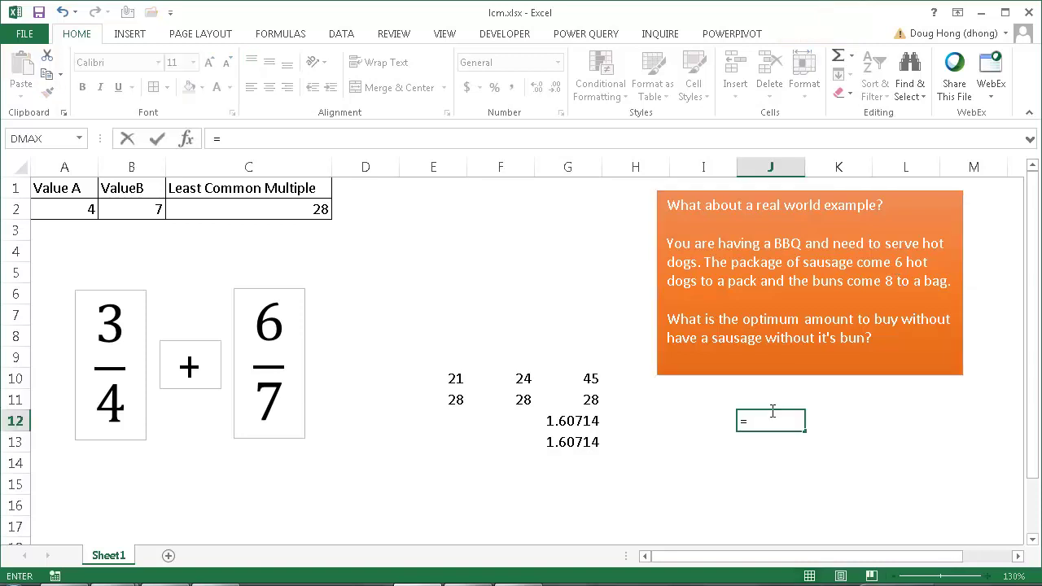
pyautogui.write('lcm')
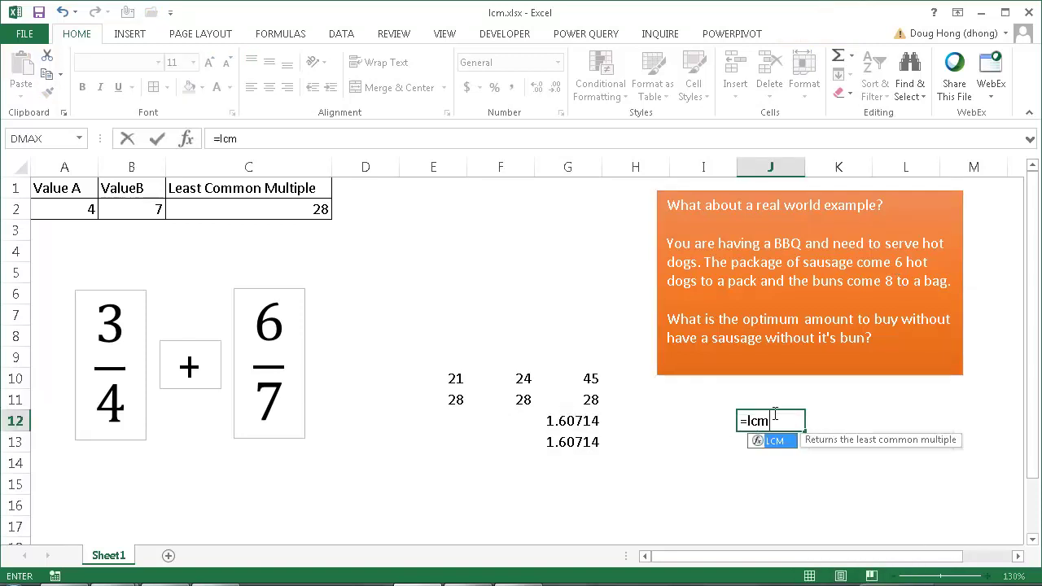
pyautogui.press('Tab')
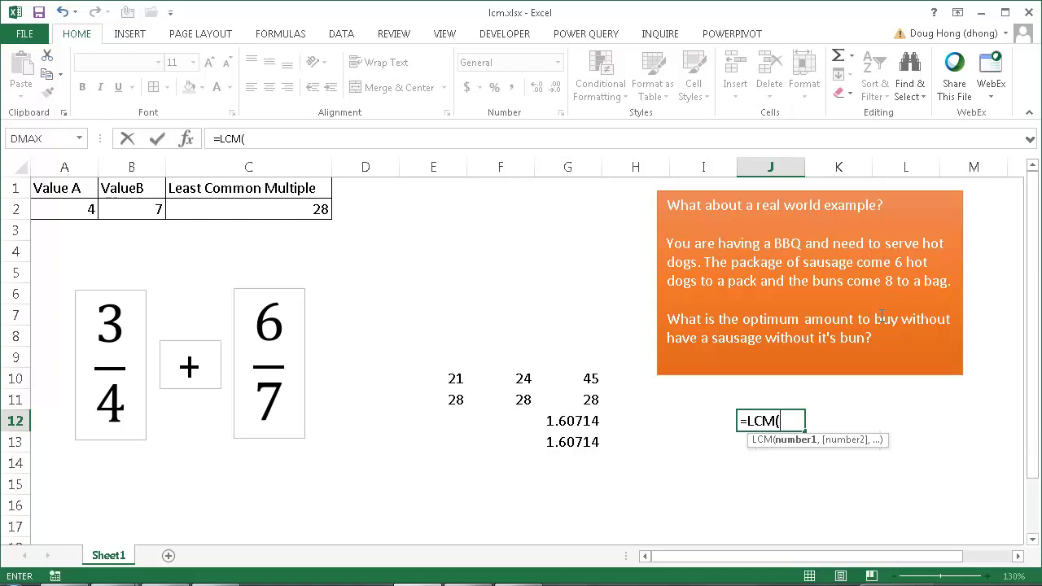
pyautogui.write('6,8')
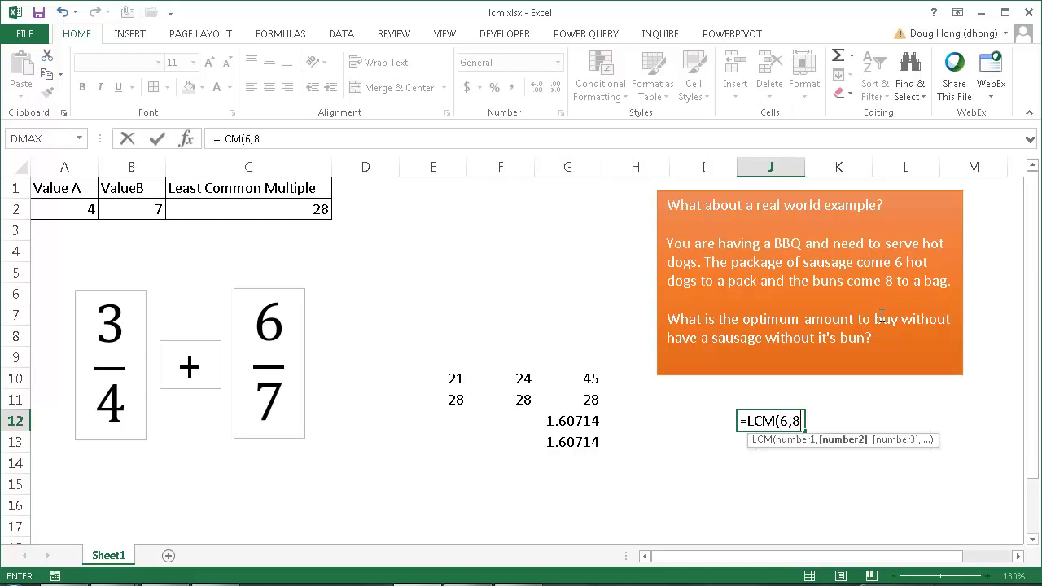
pyautogui.press('Return')
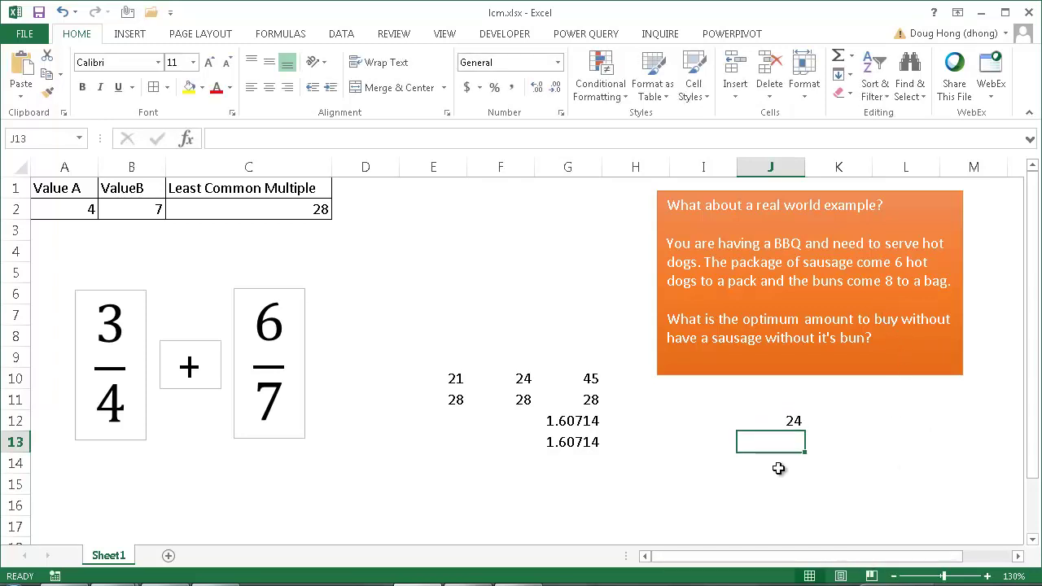
# - Enter the package sizes beside the LCM result, with 6 in I13 and 8 in I14
pyautogui.click(716, 442)
pyautogui.write('6')
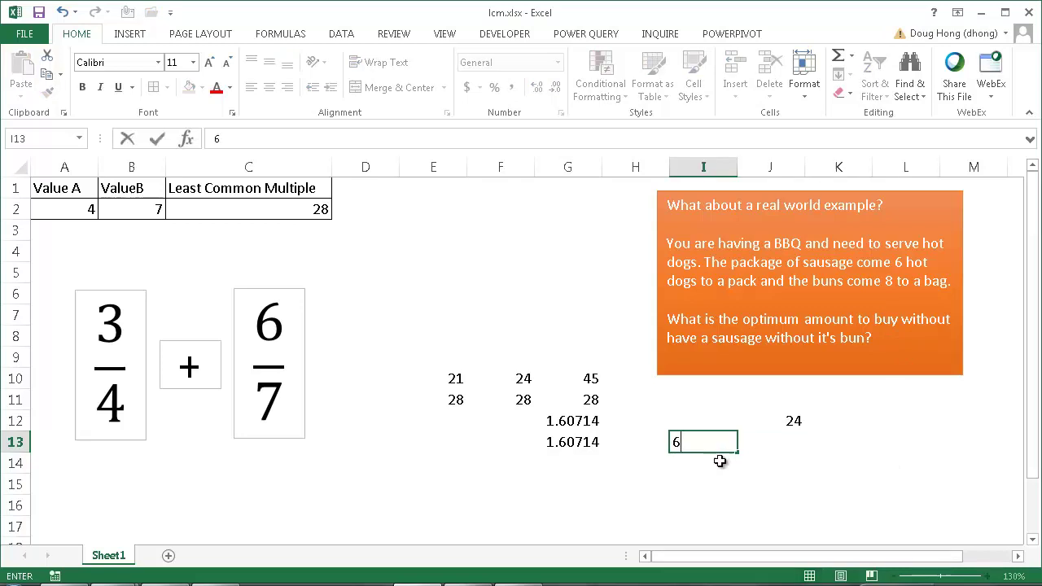
pyautogui.click(719, 461)
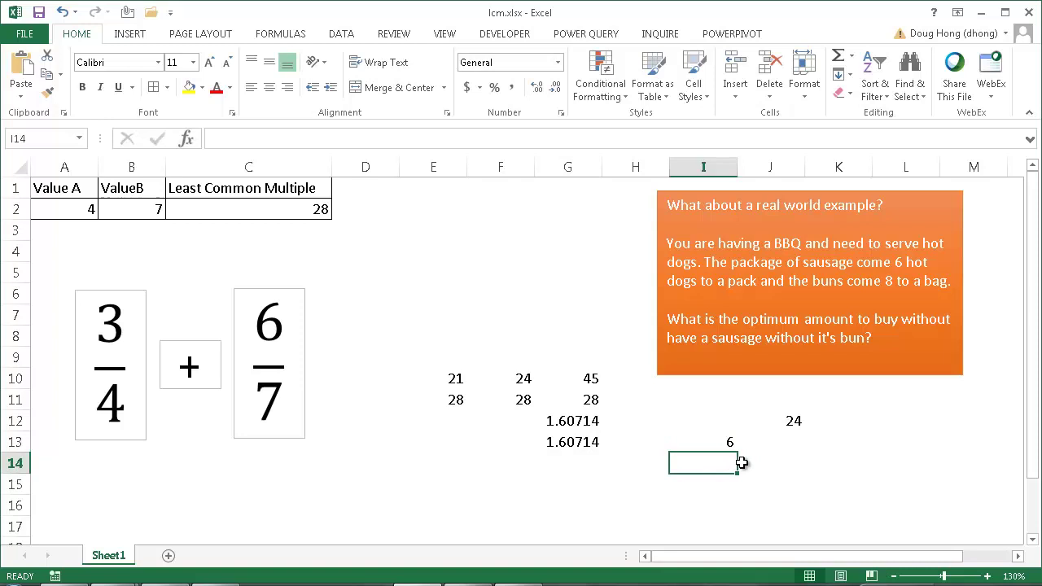
pyautogui.write('8')
pyautogui.press('Return')
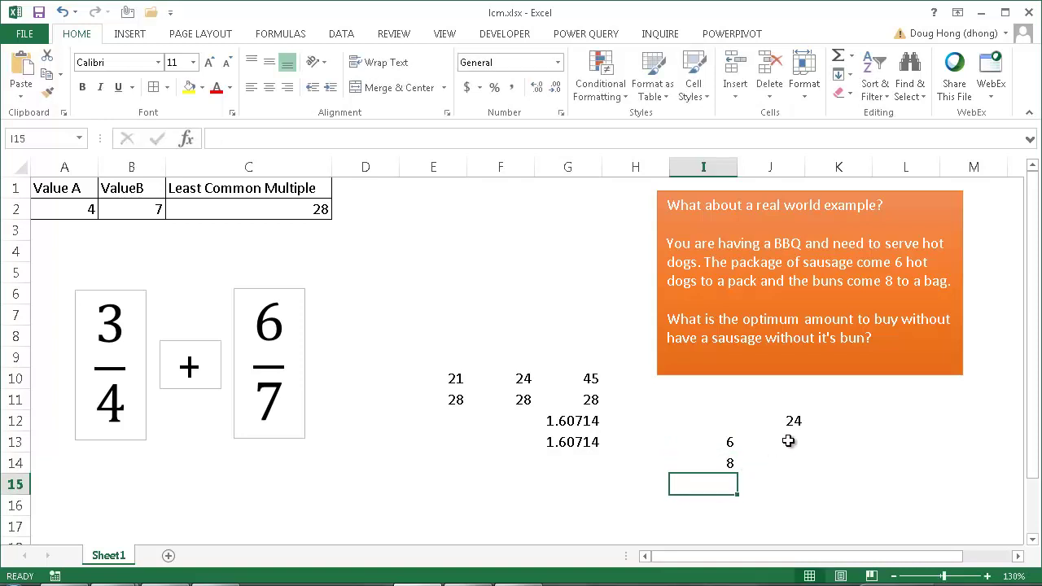
pyautogui.click(788, 440)
pyautogui.write('=')
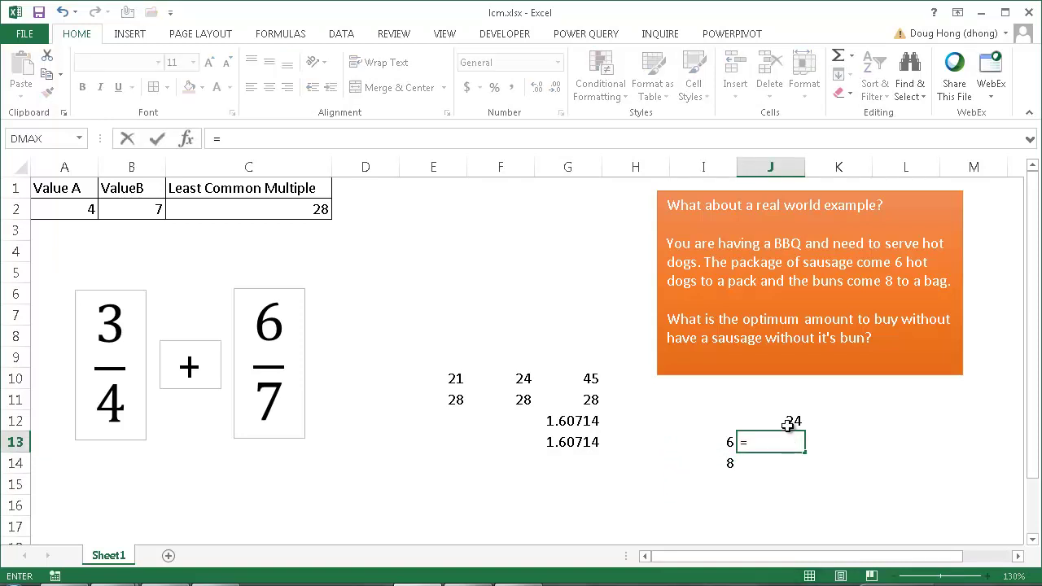
pyautogui.click(790, 422)
pyautogui.press('Return')
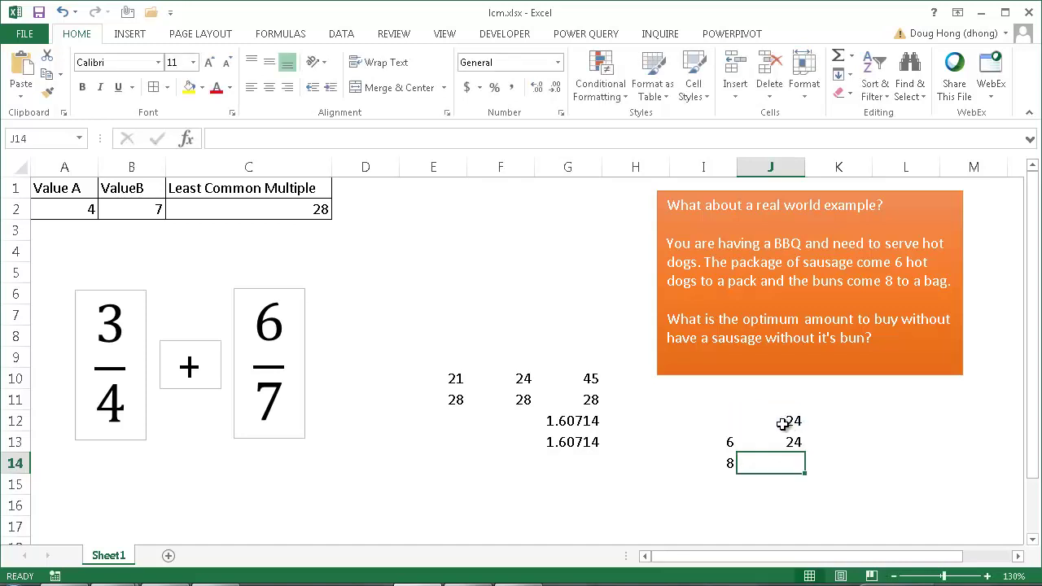
# - Calculate the number of sausage packs to buy in J13 with the formula =J12/I13
pyautogui.click(786, 439)
pyautogui.write('=')
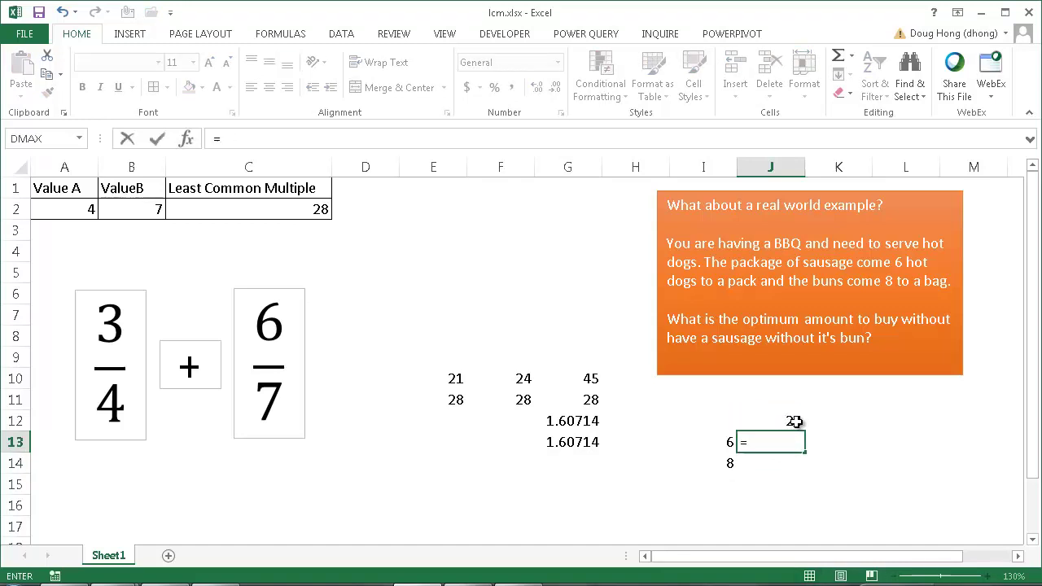
pyautogui.click(794, 421)
pyautogui.write('/')
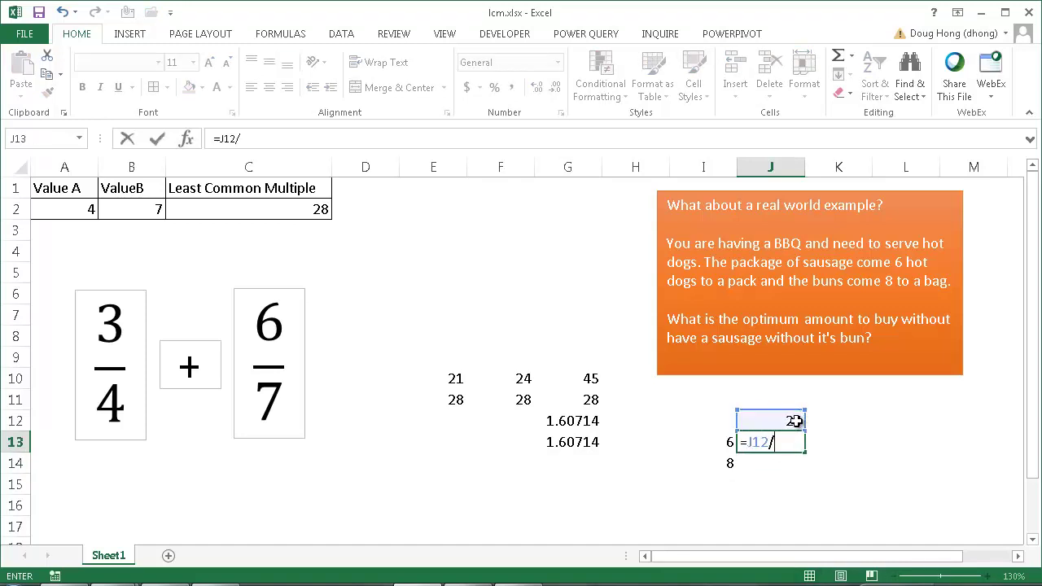
pyautogui.click(715, 447)
pyautogui.press('Return')
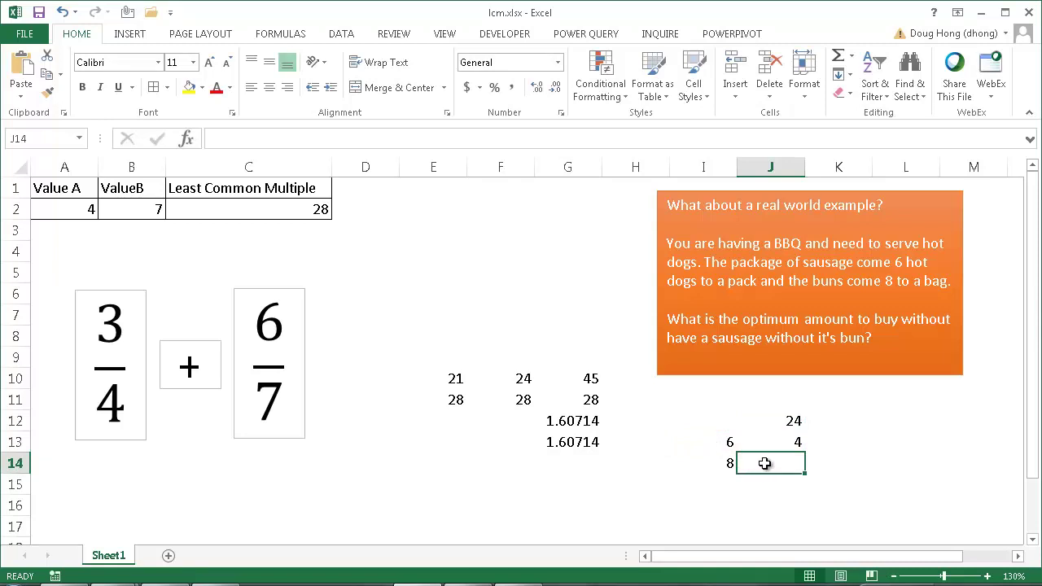
# - Calculate the number of bun bags to buy in J14 with the formula =J12/I14
pyautogui.write('=')
pyautogui.click(794, 421)
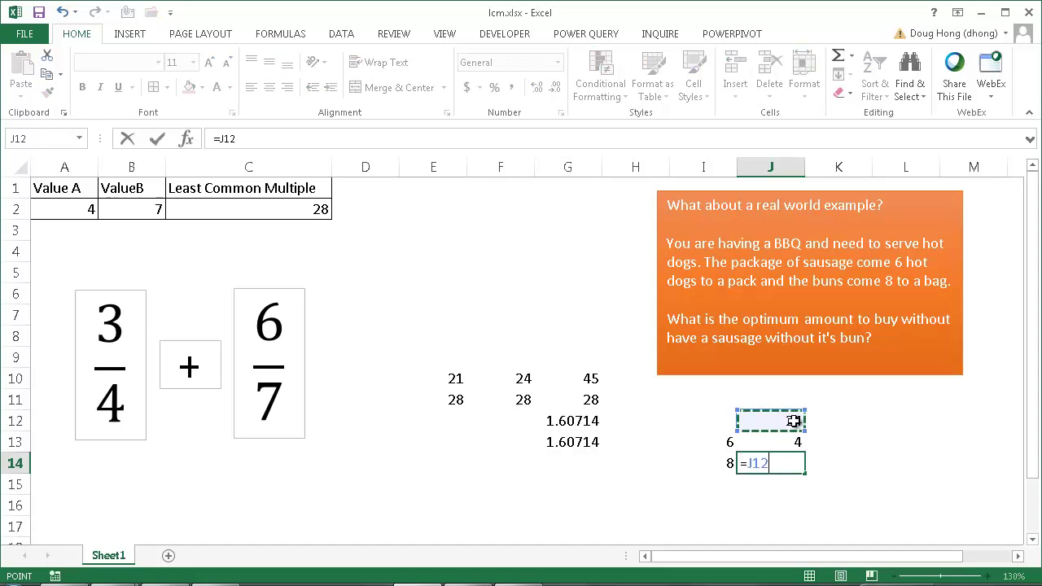
pyautogui.write('/')
pyautogui.click(712, 463)
pyautogui.press('Return')
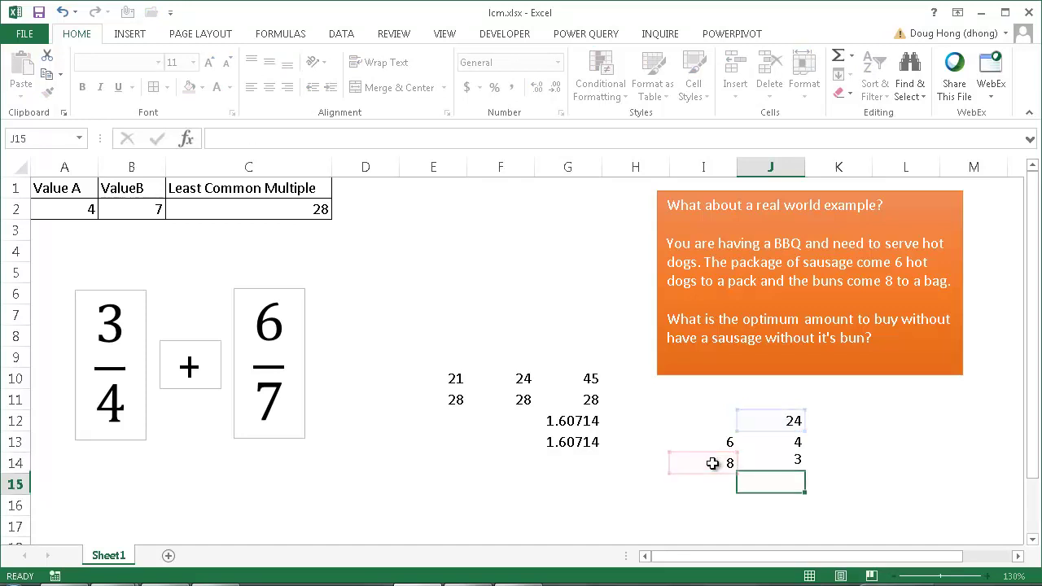